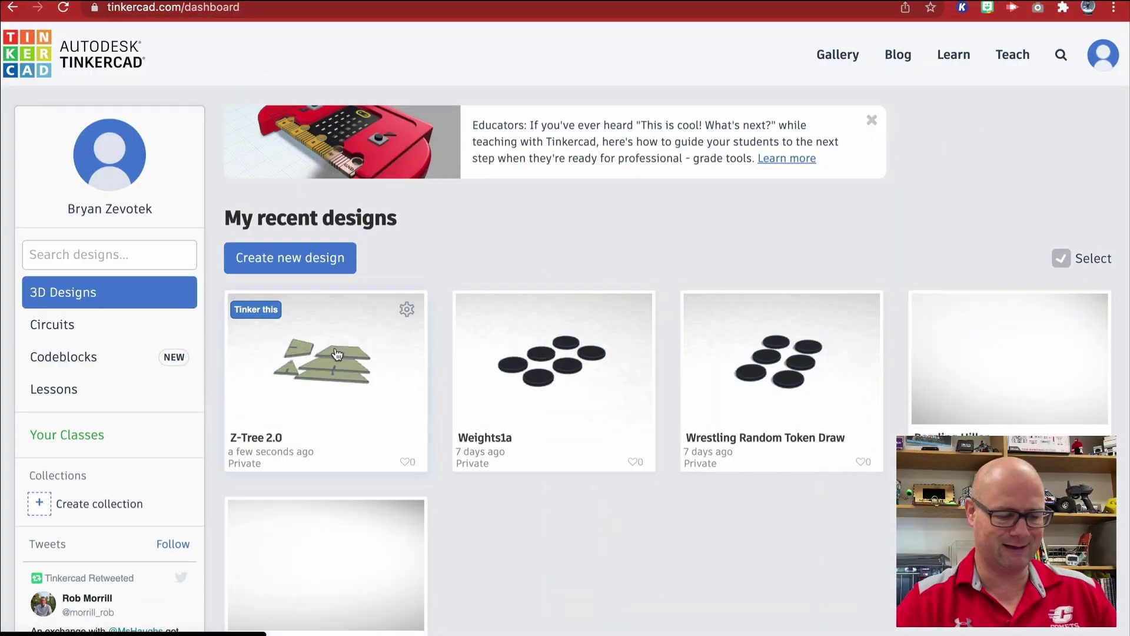
Step: Open the Z-Tree 2.0 design page and load it into the Tinkercad editor with Tinker this
left_click(336, 352)
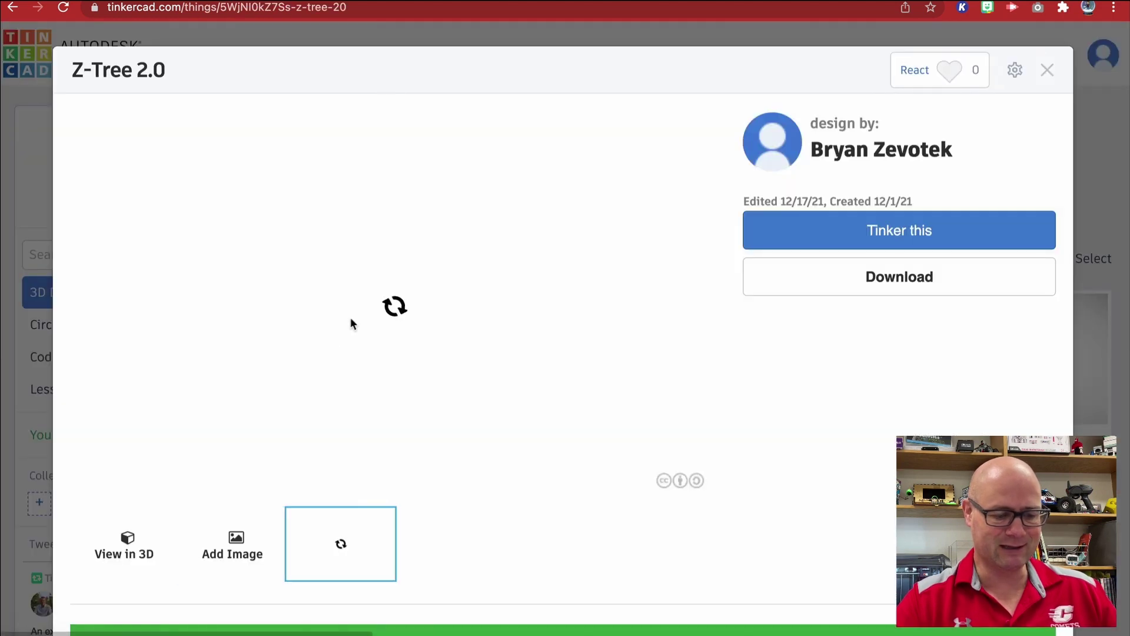
left_click(922, 230)
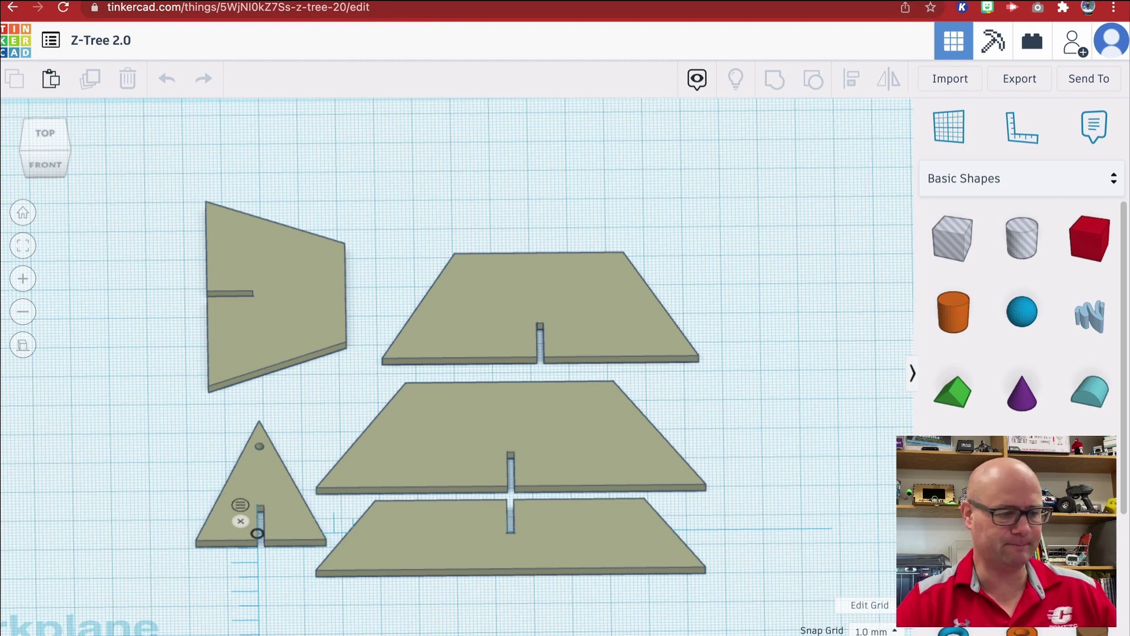
Step: Return to the Thingiverse home page and search for 'christmas tree'
key("super+bracketleft")
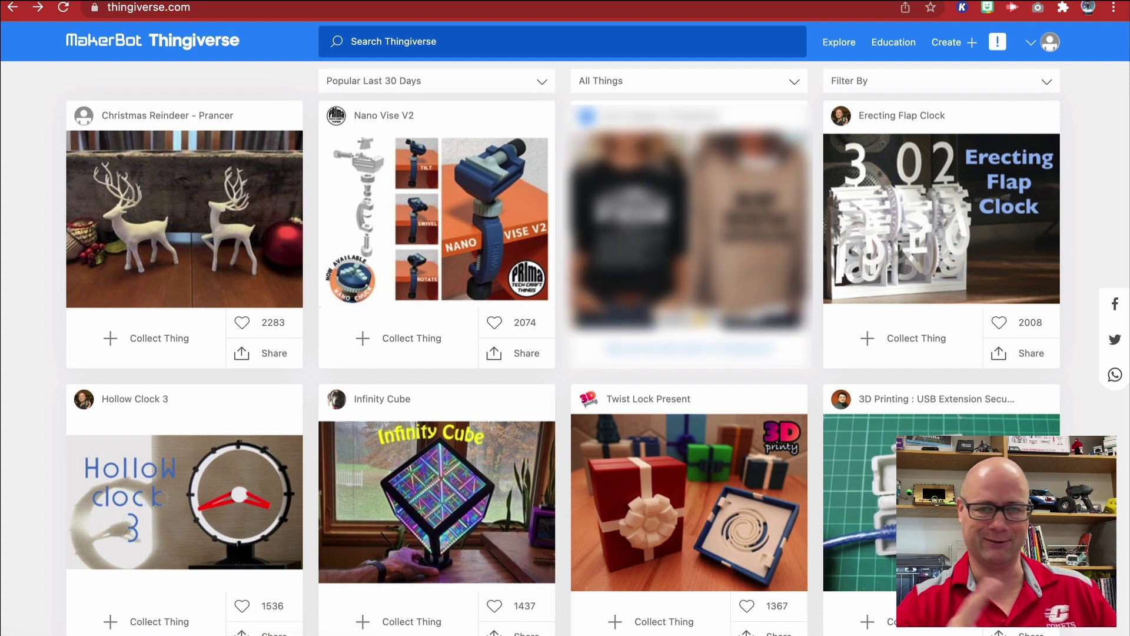
left_click(433, 40)
type("chris")
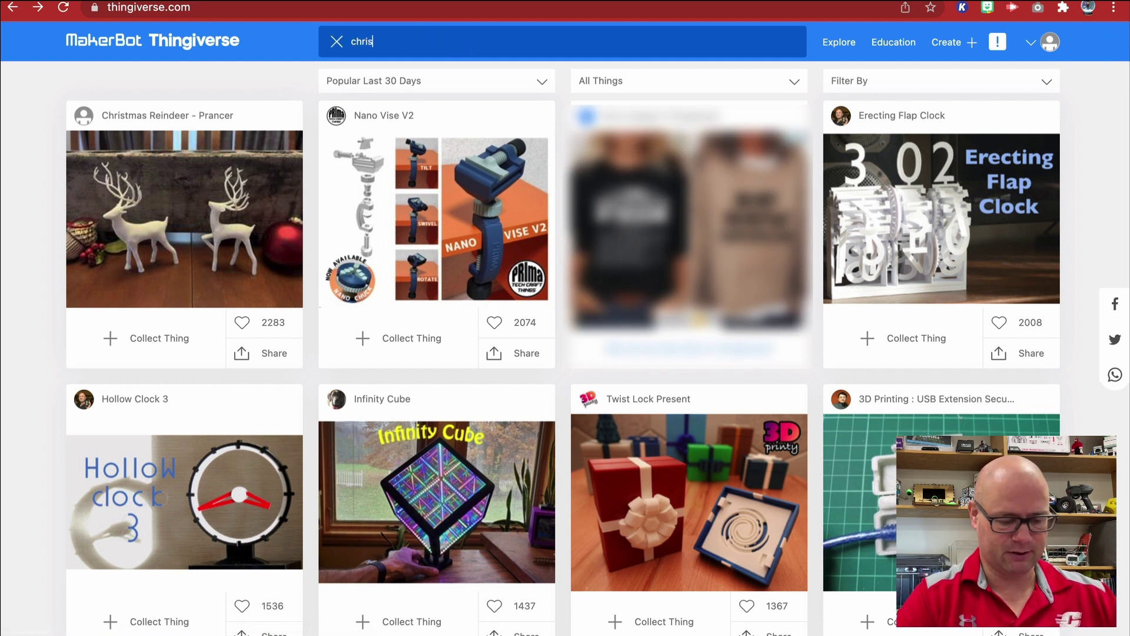
type("tmas tree")
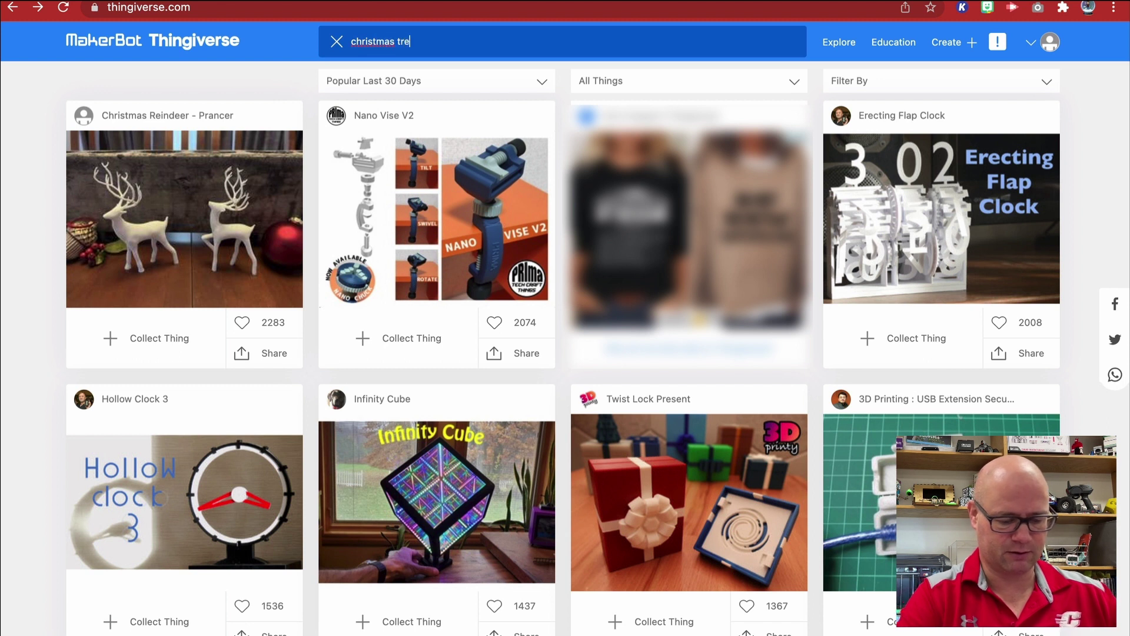
key("Return")
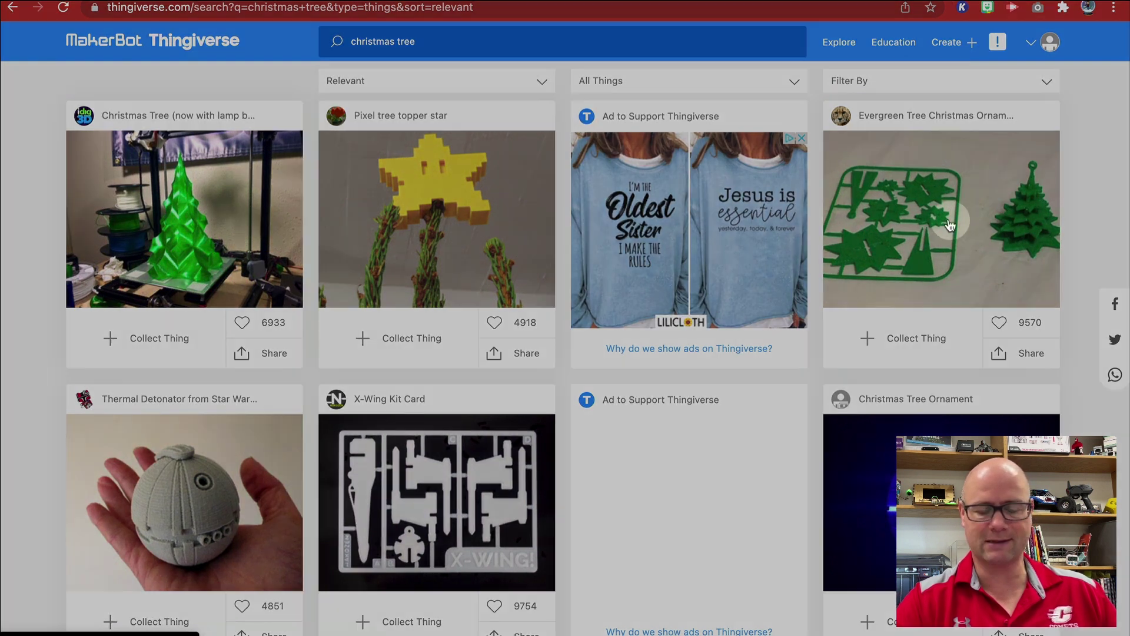
Step: Open the Evergreen Tree Christmas Ornament on Card result and scroll down its page
left_click(950, 225)
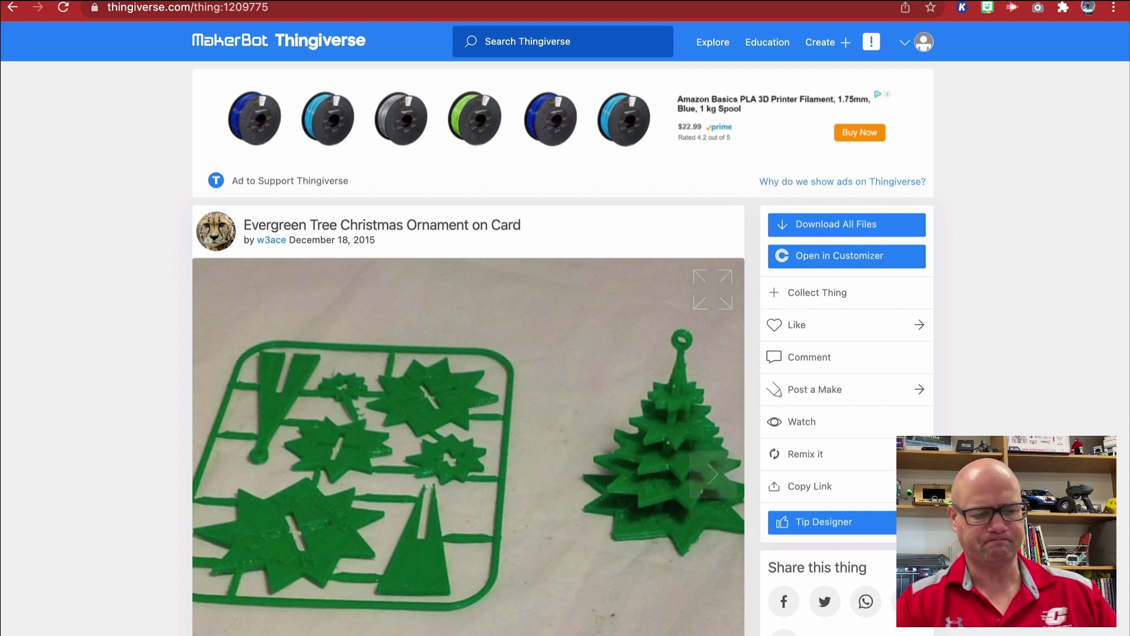
scroll(565, 342, "down", 2)
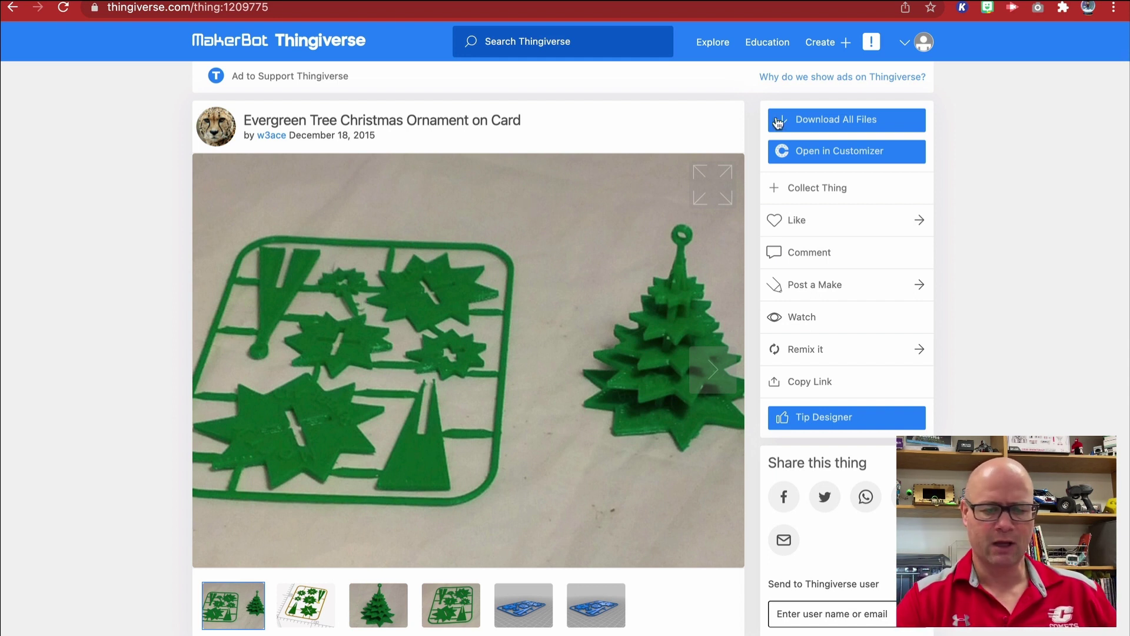
Step: Download all the ornament's files, dismiss the countdown, and browse the five gallery photos and renders
left_click(844, 123)
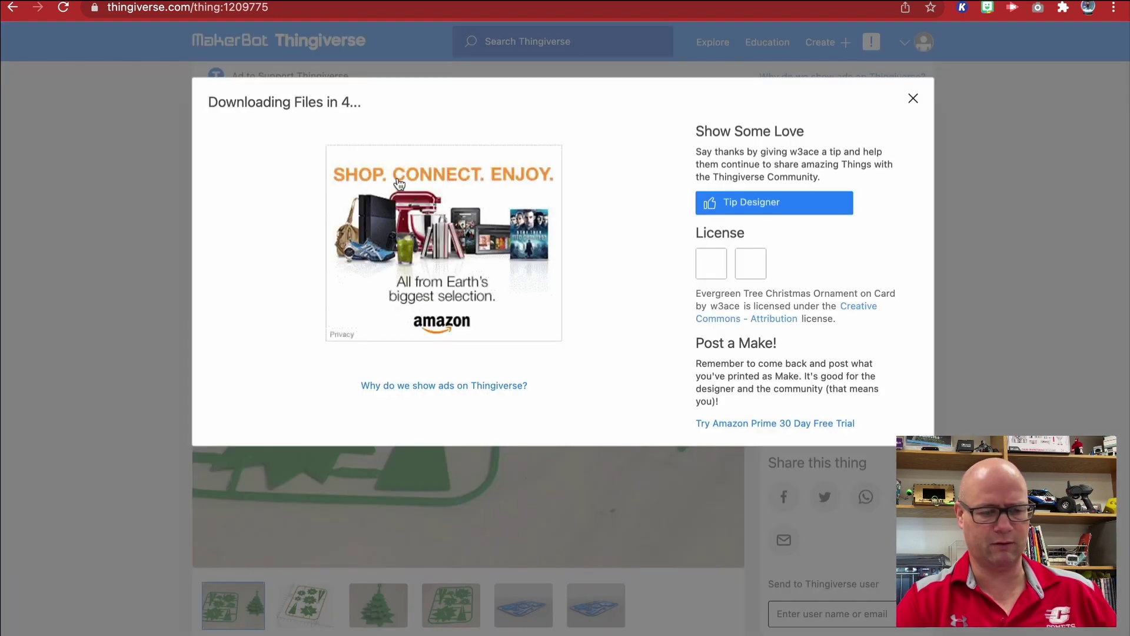
left_click(913, 98)
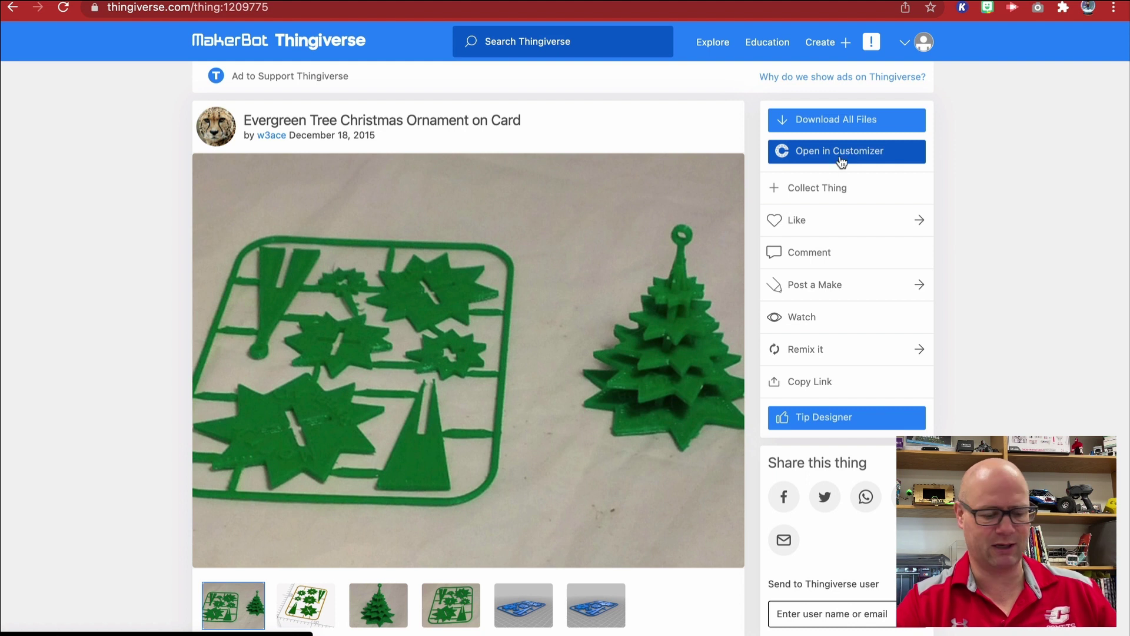
left_click(305, 607)
left_click(388, 606)
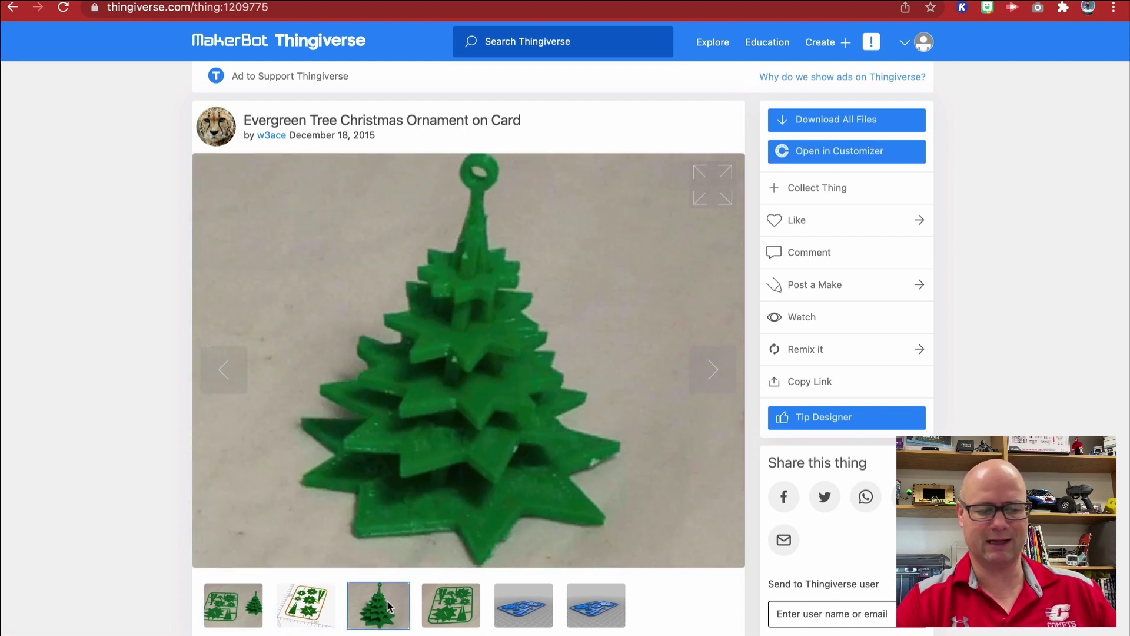
left_click(450, 605)
left_click(523, 599)
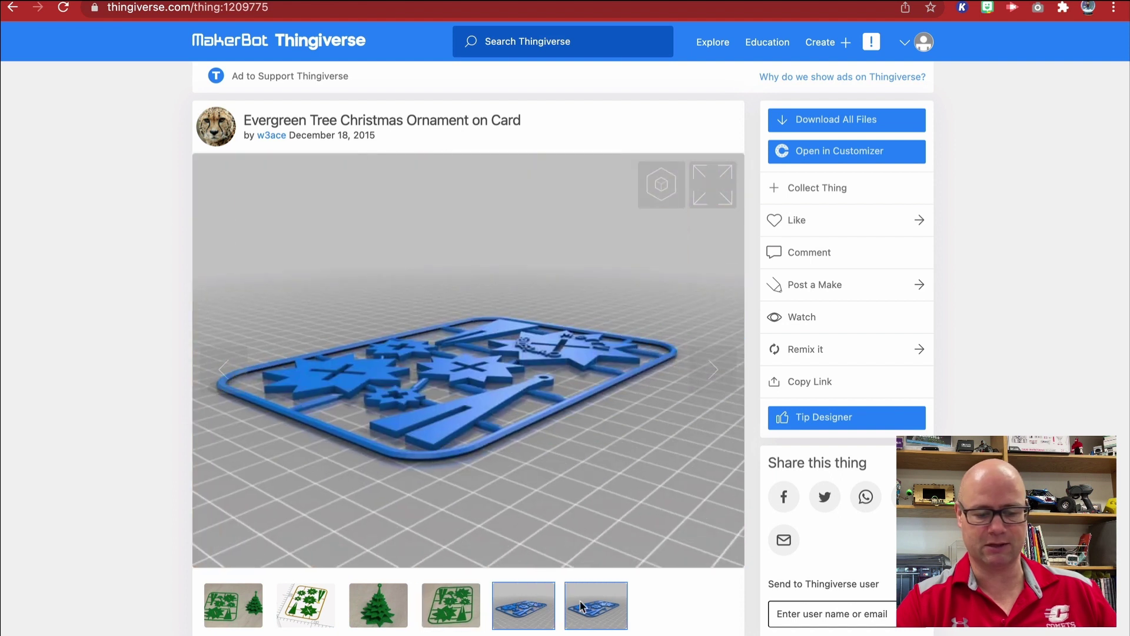
left_click(586, 607)
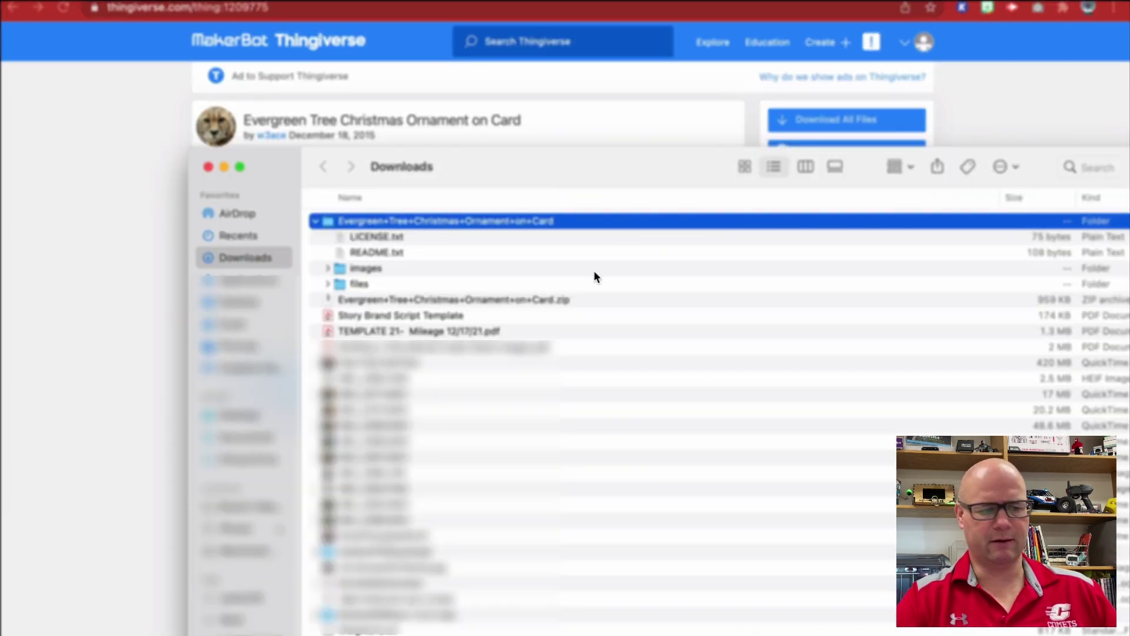
Step: Expand the downloaded files folder and select christmas_tree_ornament_v10.stl
left_click(328, 283)
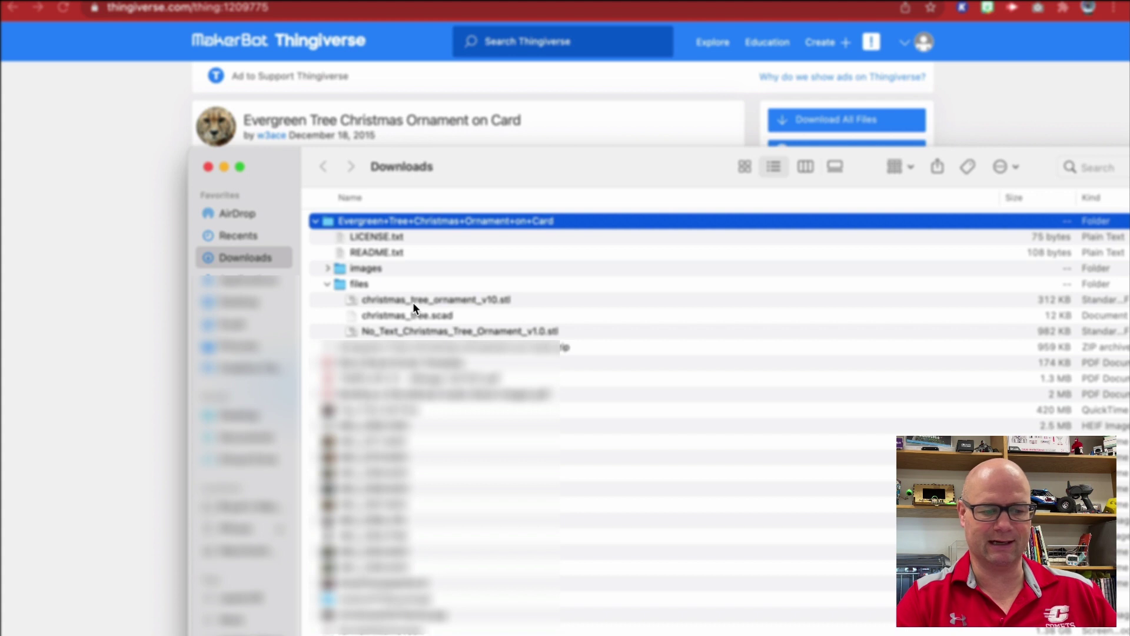
left_click(372, 301)
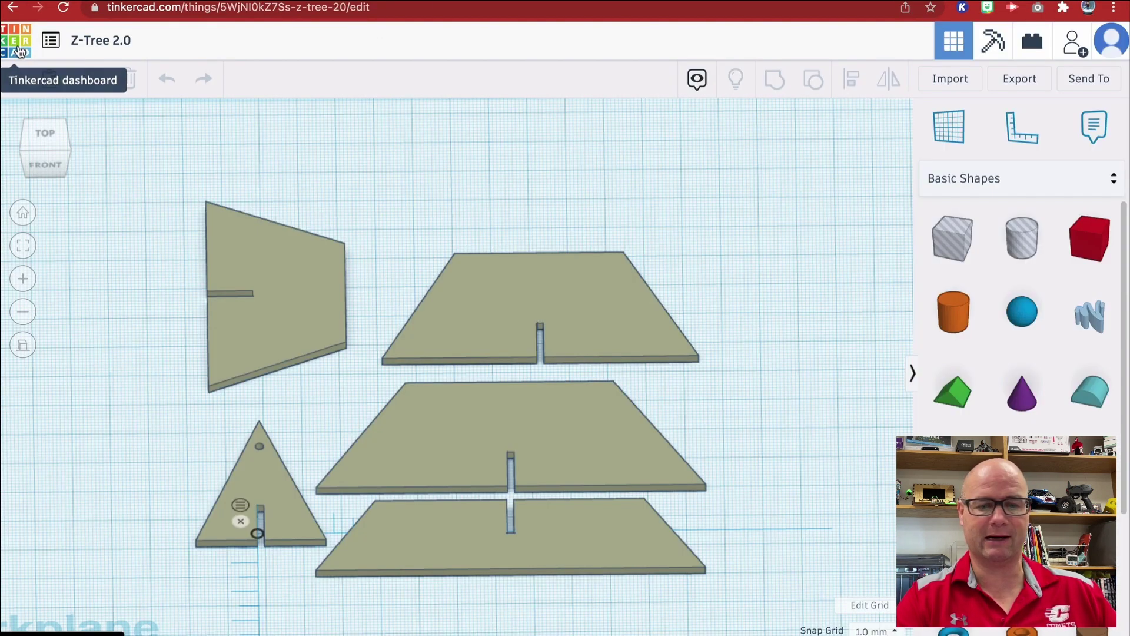
Step: Create a new Tinkercad design and import christmas_tree_ornament_v10.stl from the downloaded files folder
left_click(19, 51)
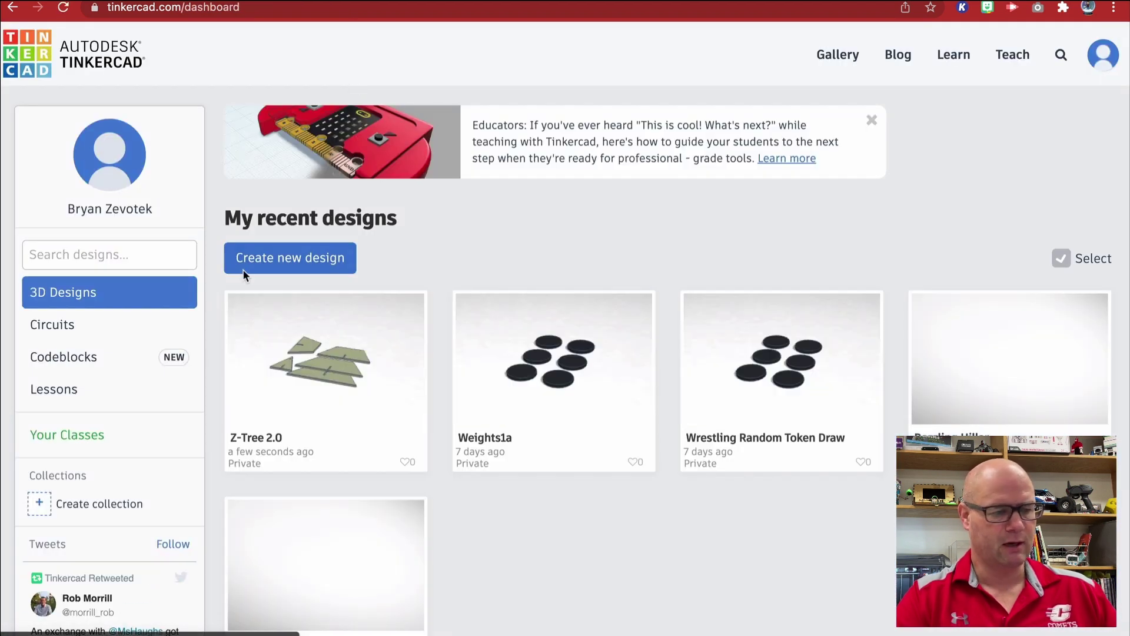
left_click(285, 258)
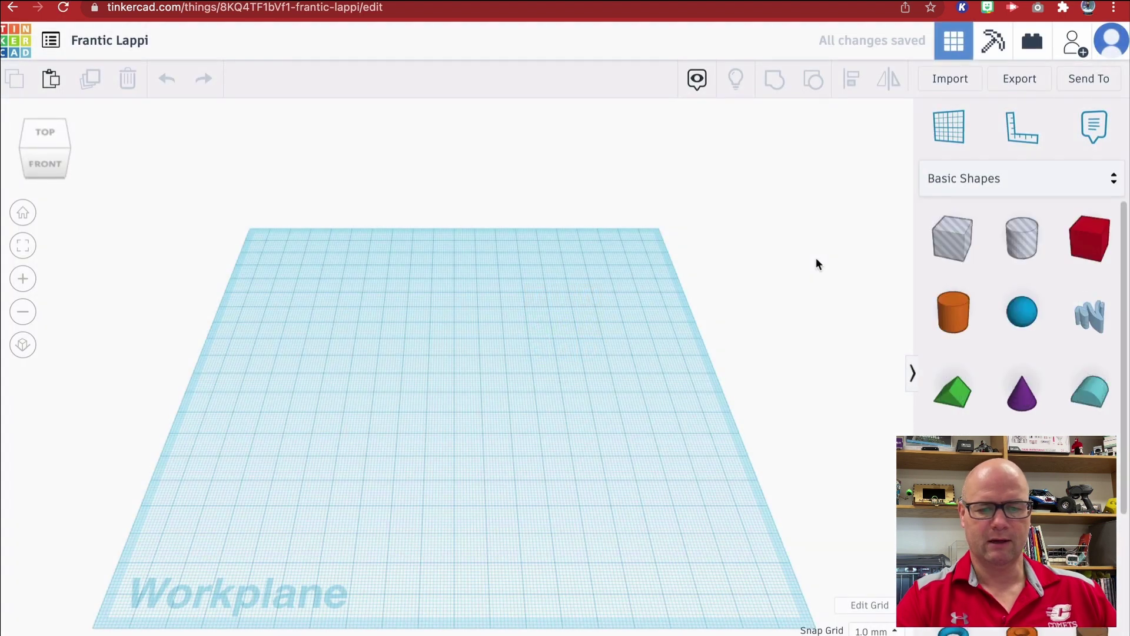
left_click(953, 78)
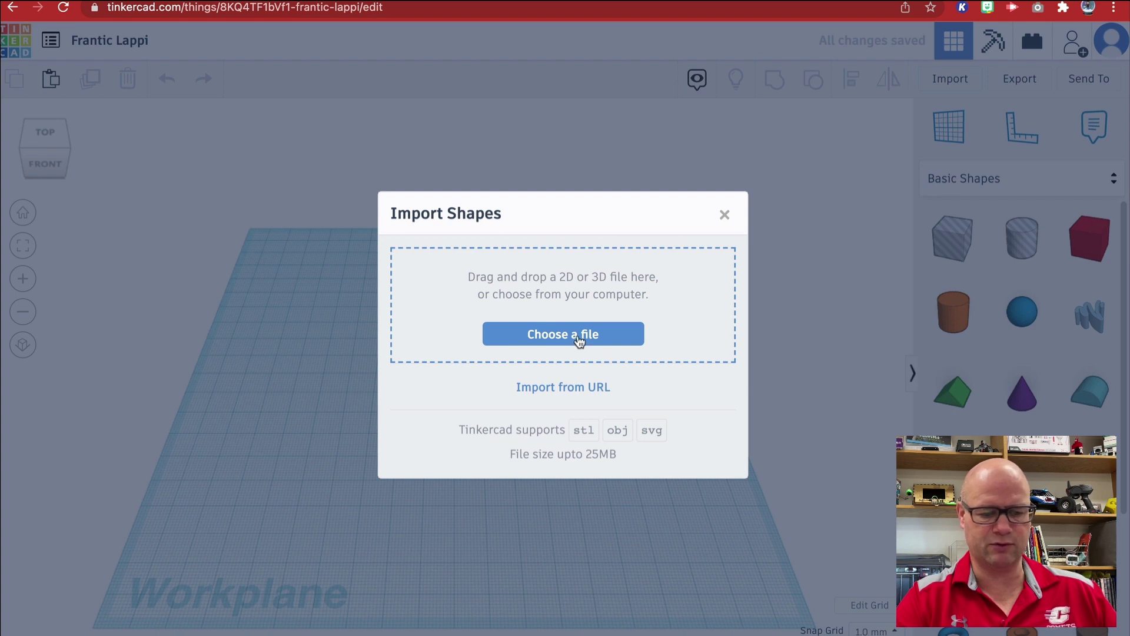
left_click(579, 340)
double_click(412, 209)
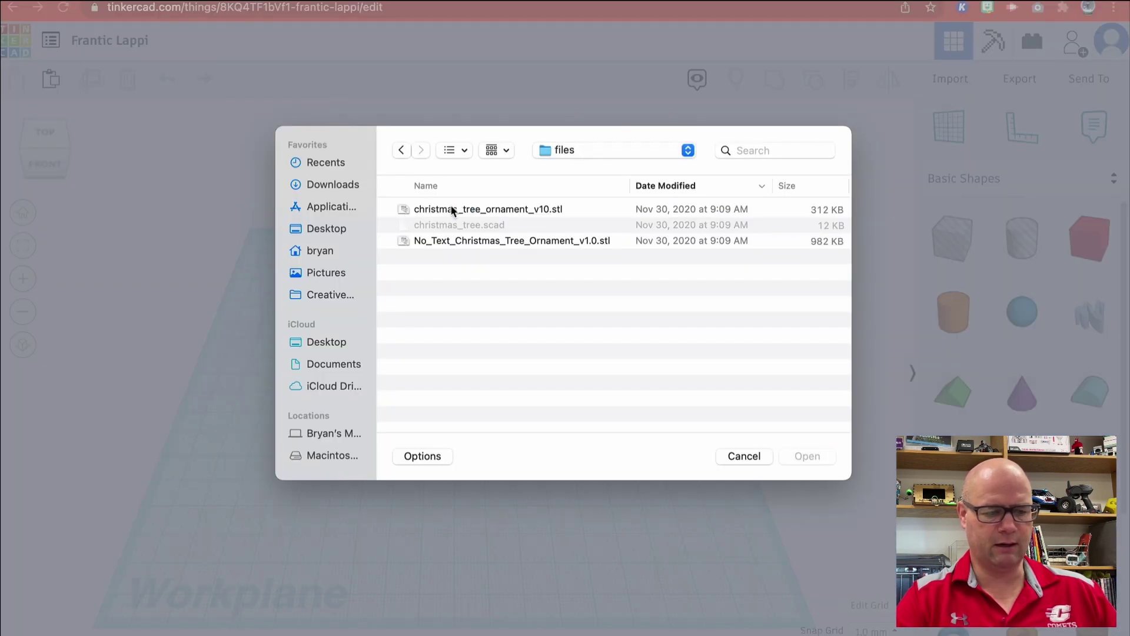
double_click(453, 210)
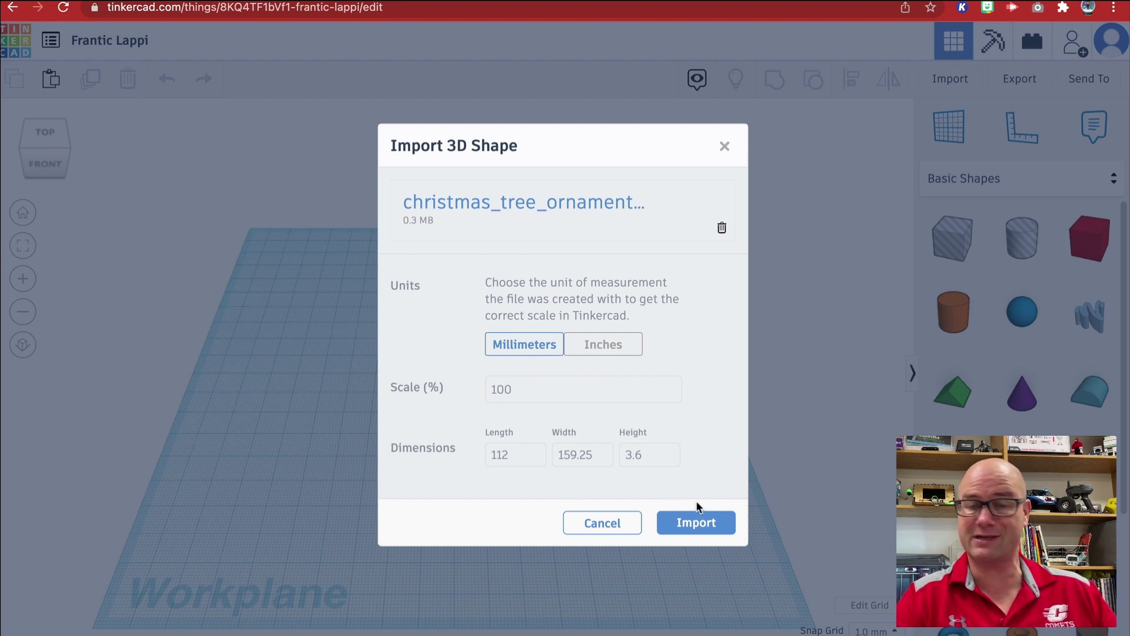
left_click(697, 523)
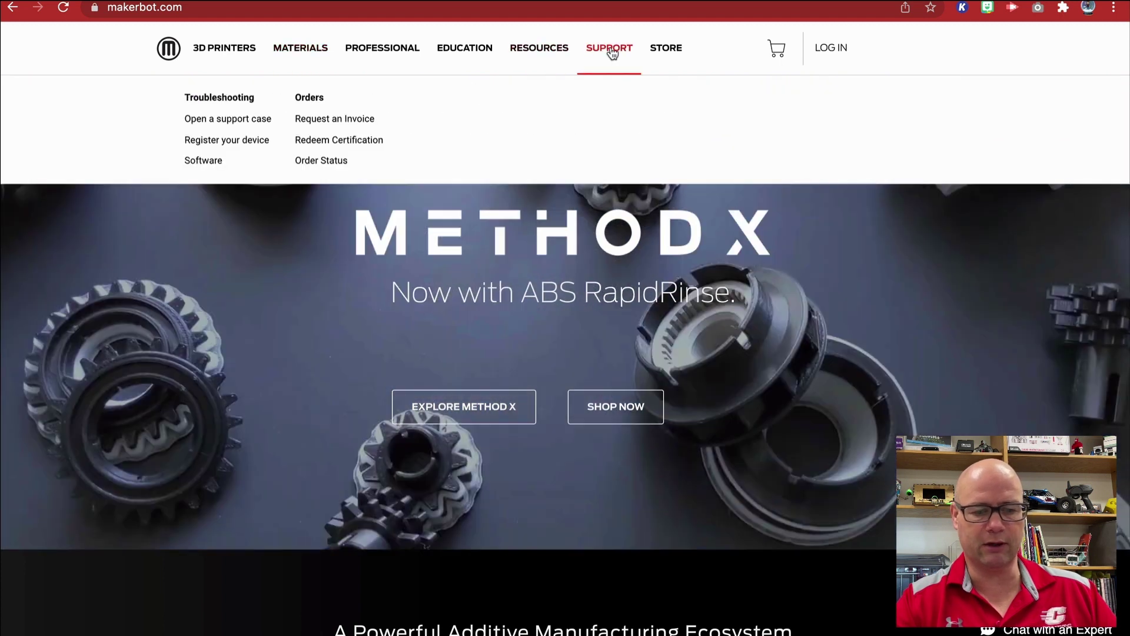
Step: On the MakerBot Print download page, keep macOS 10.12 to 10.15, then switch to MakerBot Print
left_click(613, 52)
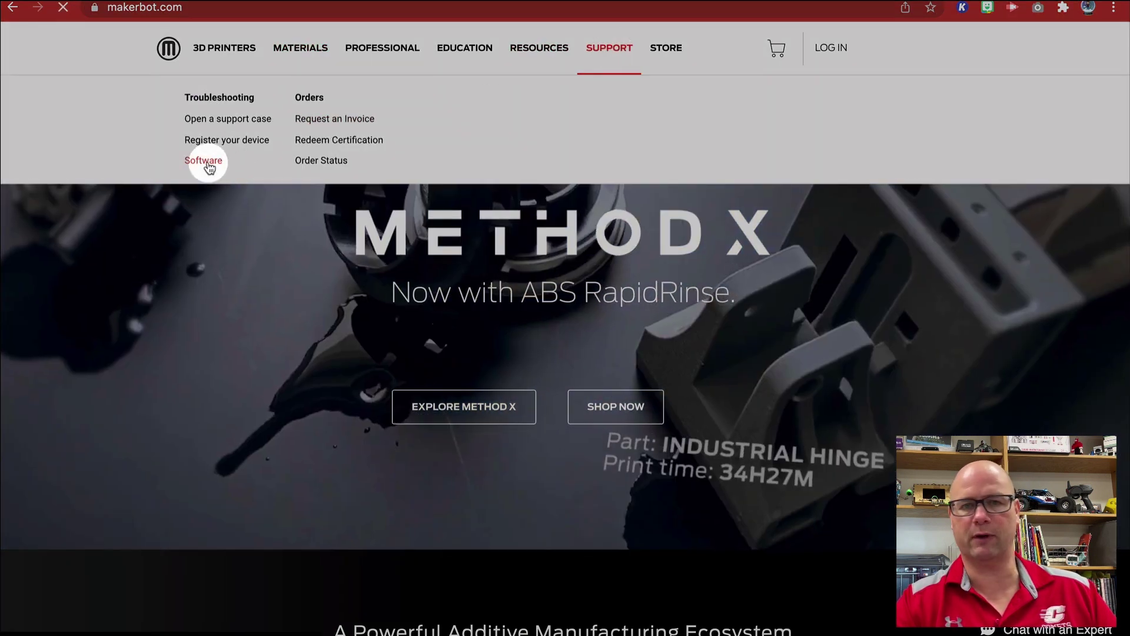
left_click(208, 165)
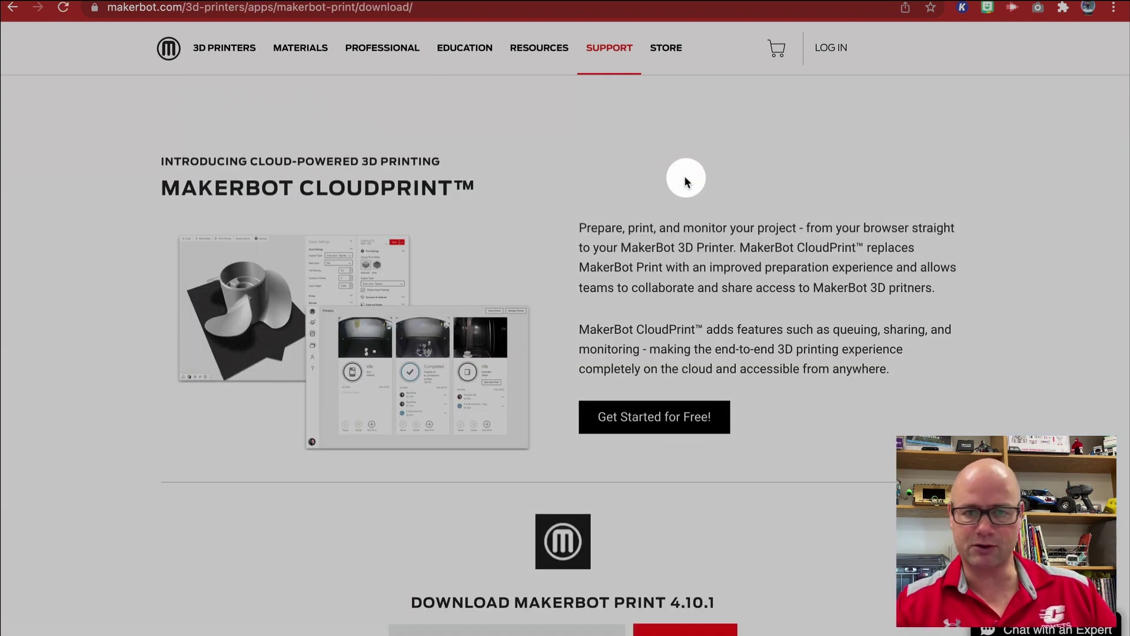
scroll(857, 353, "down", 3)
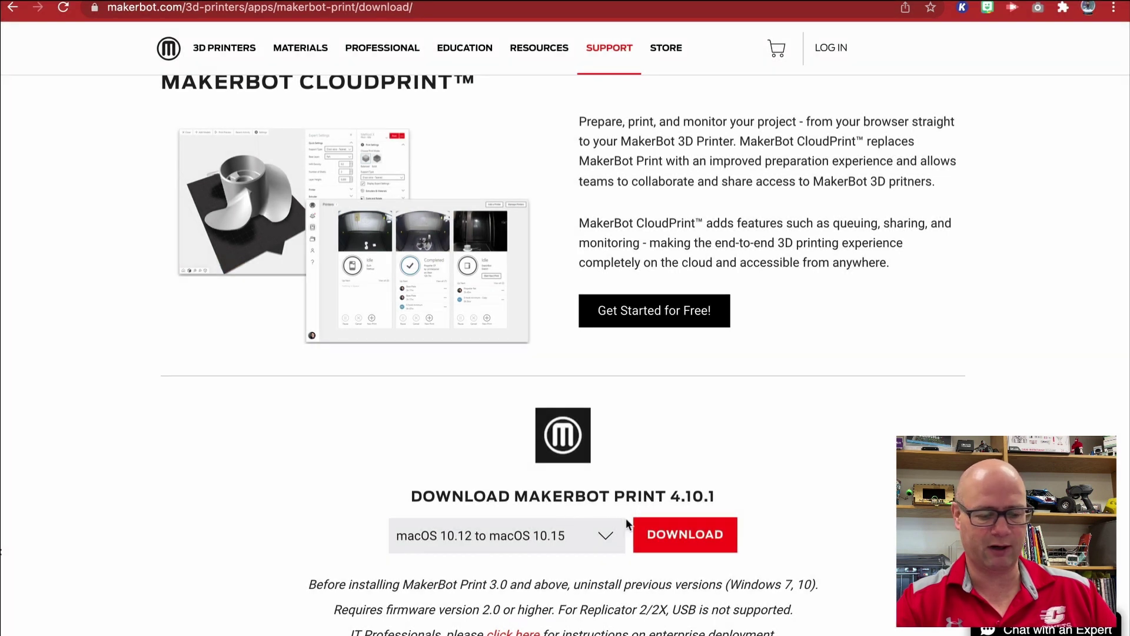
left_click(613, 537)
left_click(810, 497)
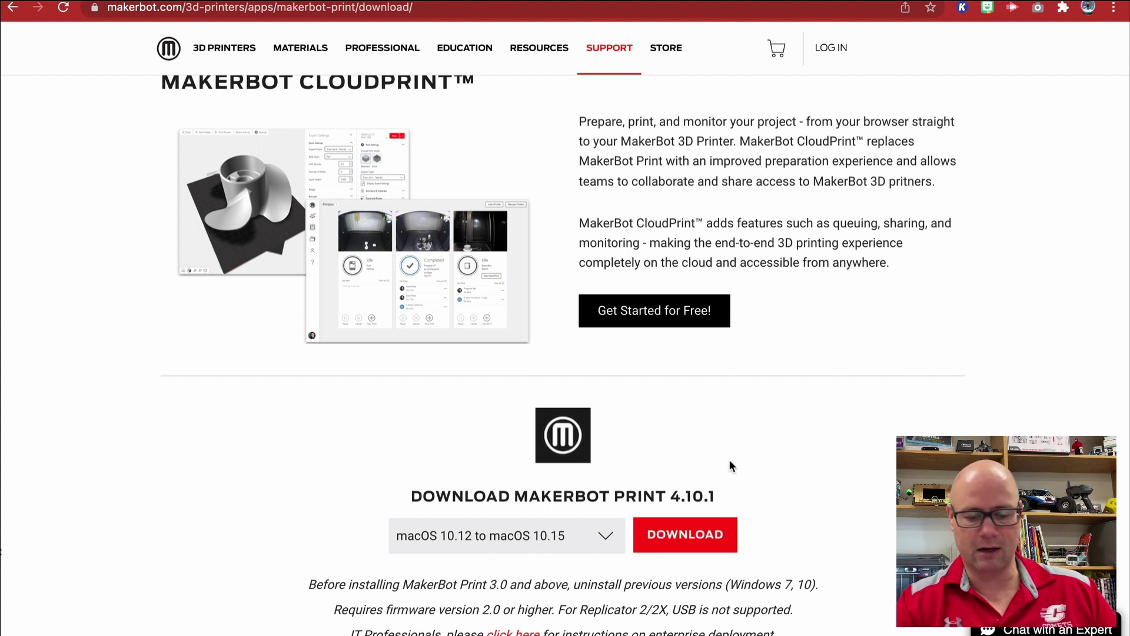
left_click(863, 613)
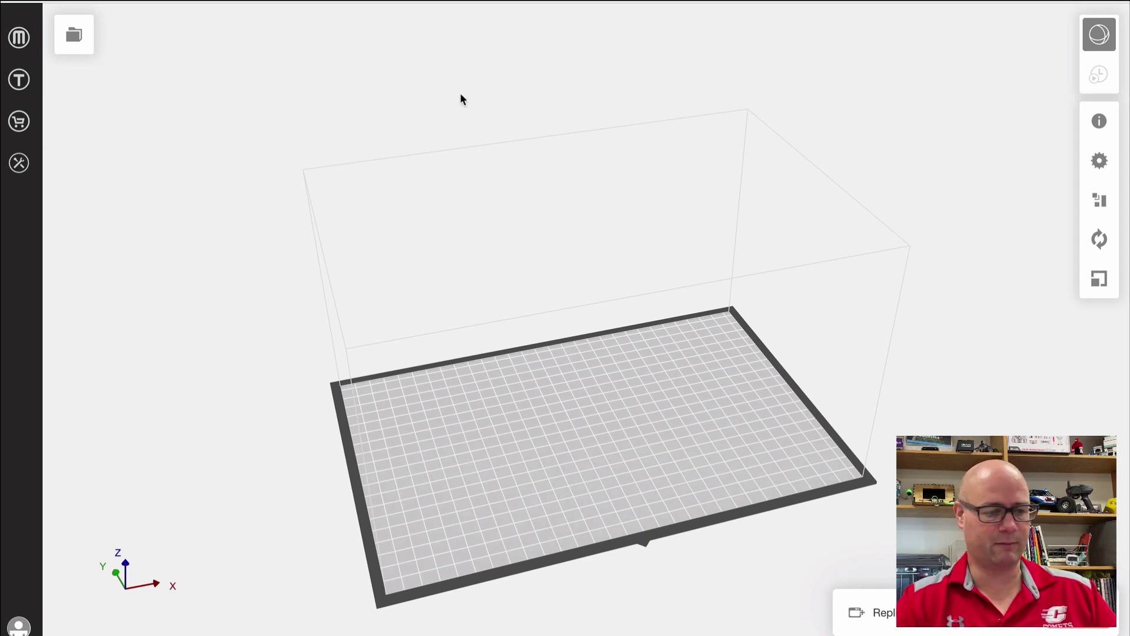
Step: Insert christmas_tree_ornament_v10.stl from the files folder onto the build plate via File > Insert File
left_click(151, 0)
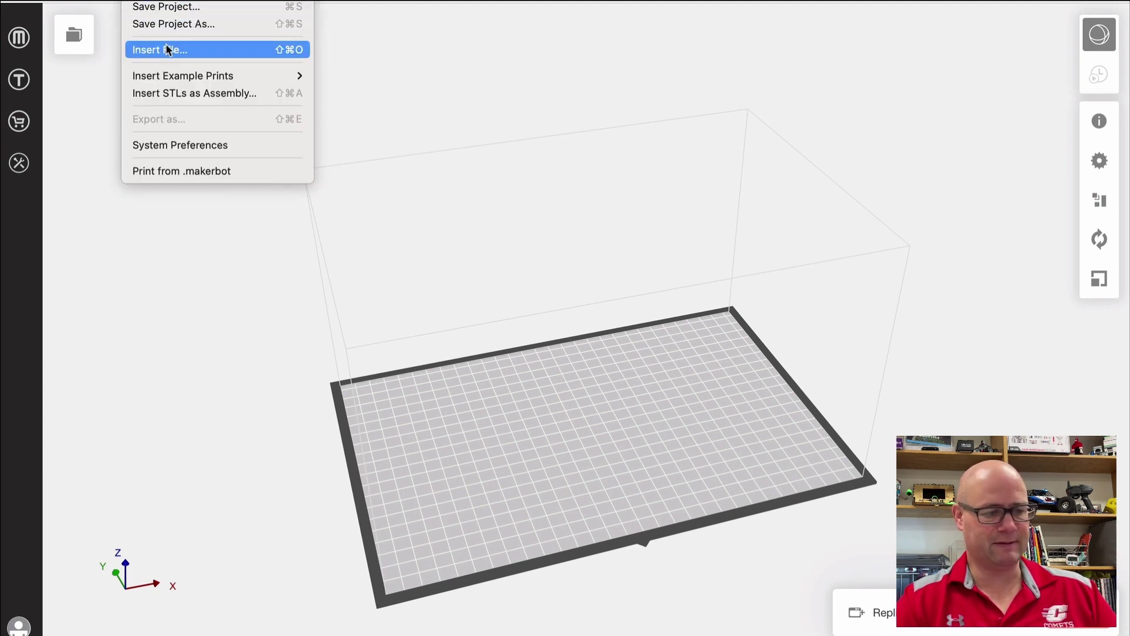
left_click(177, 91)
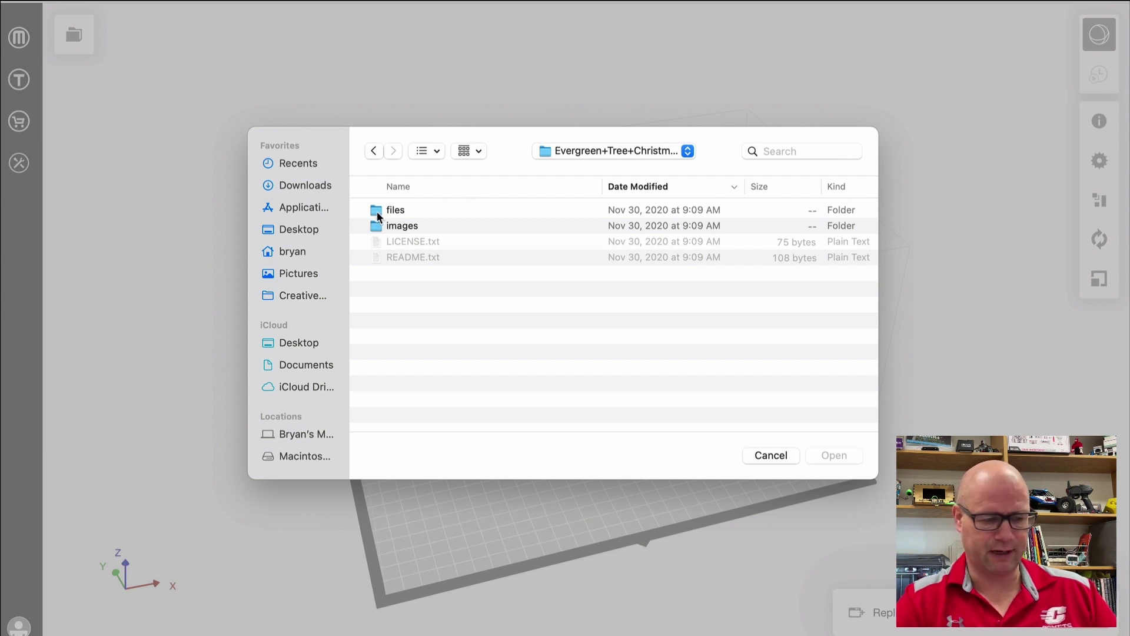
left_click(377, 214)
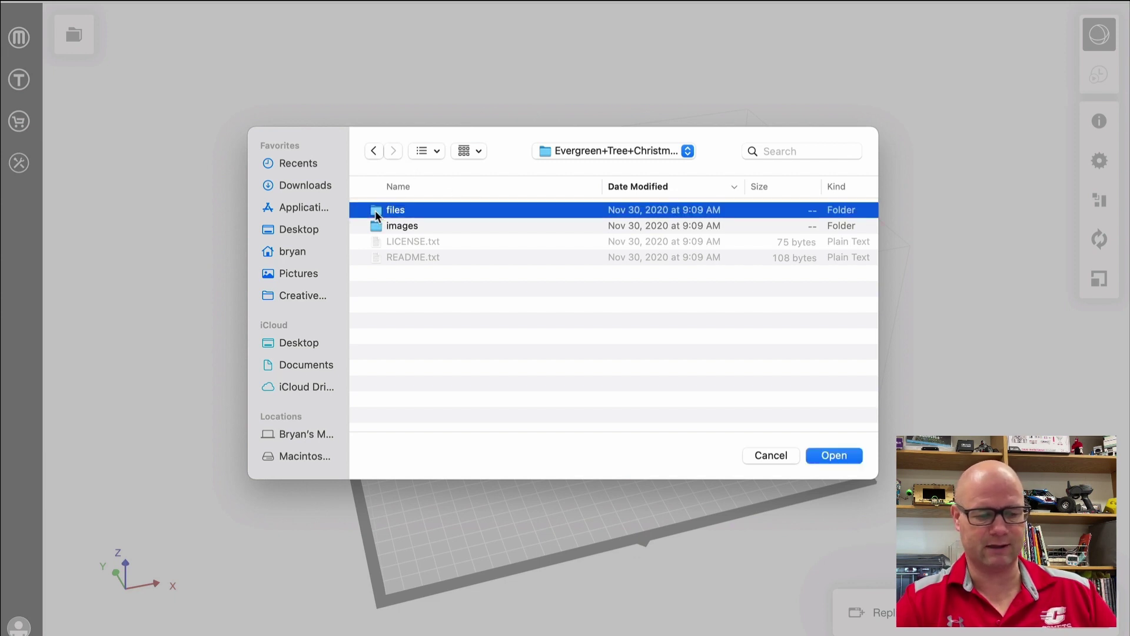
double_click(377, 213)
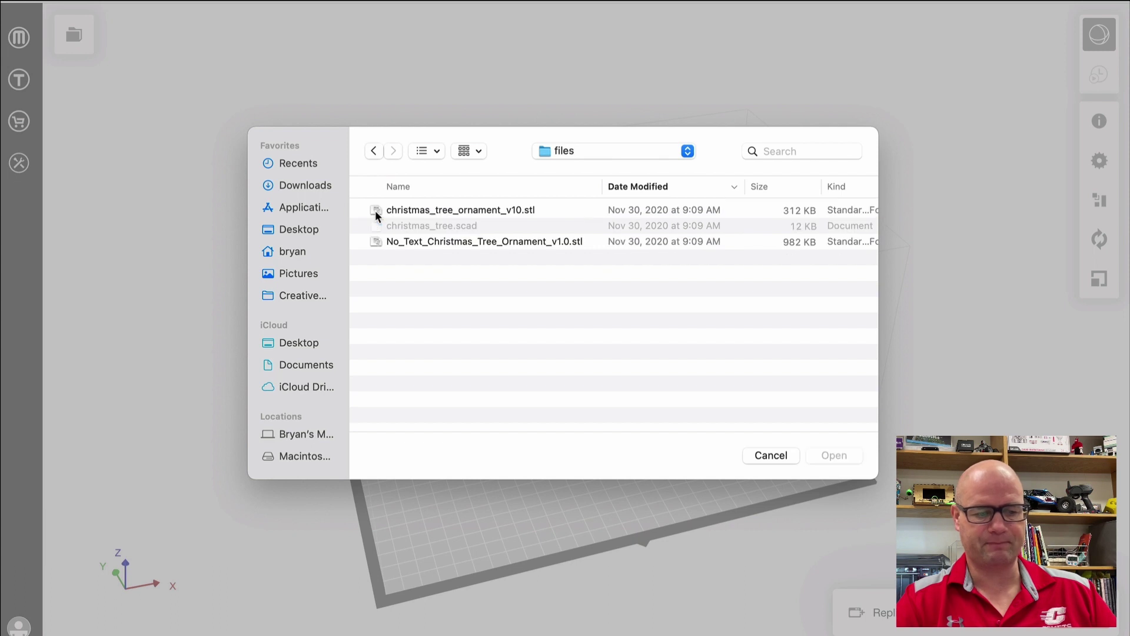
left_click(412, 212)
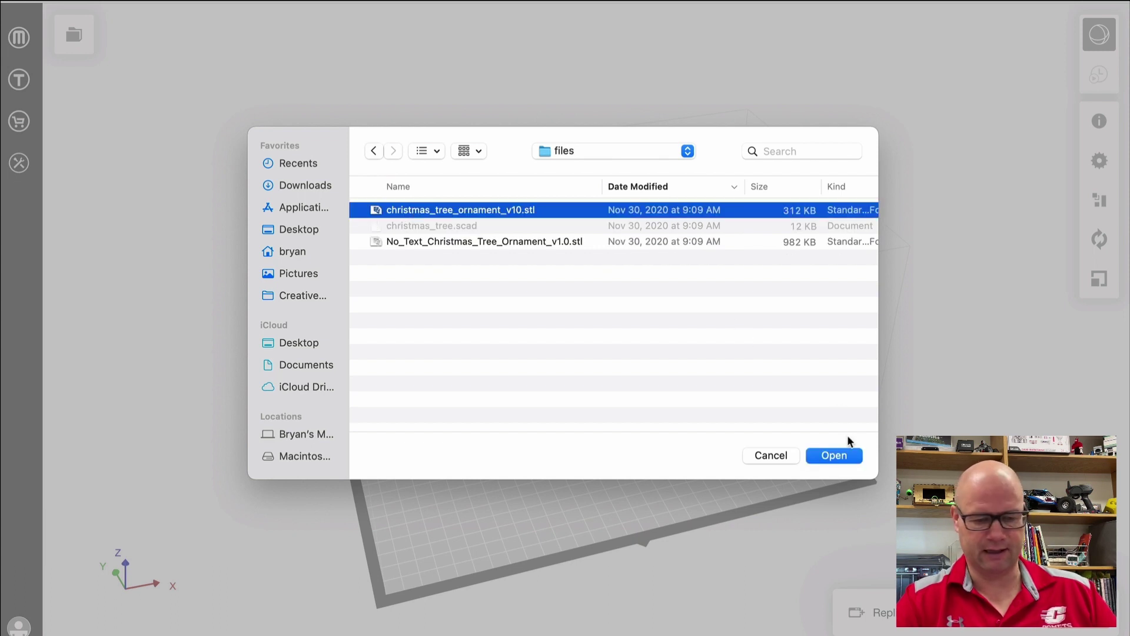
left_click(834, 456)
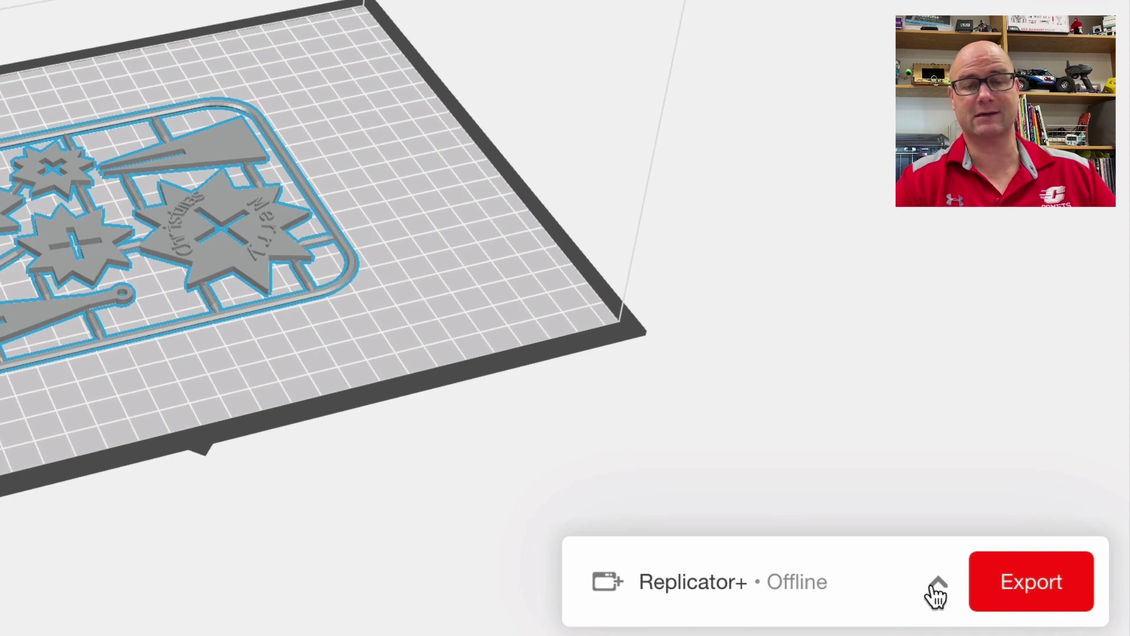
Step: Once the ornament has loaded, open the printer selection list from the bottom bar
left_click(935, 586)
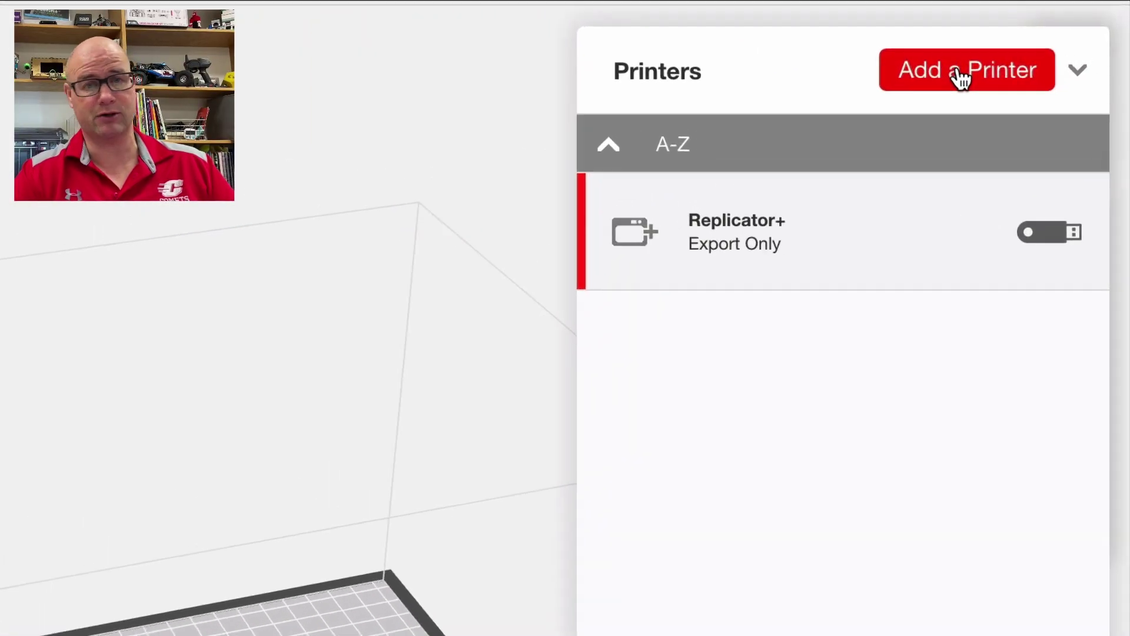
Step: Add an unconnected Replicator+ printer for export only and close the Printers panel
left_click(958, 69)
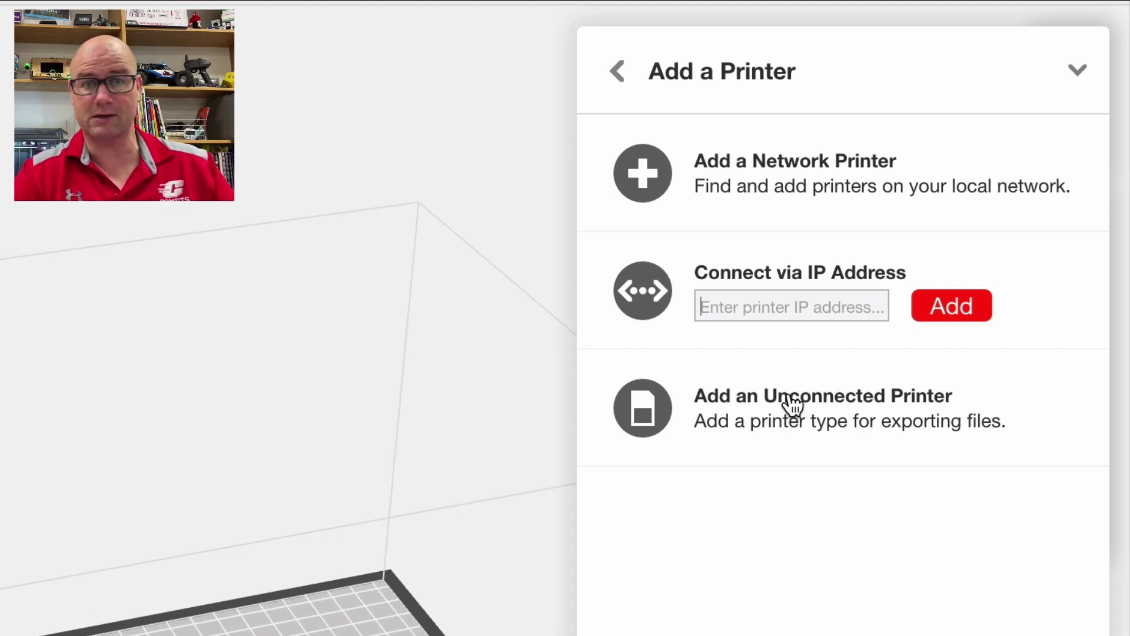
left_click(793, 405)
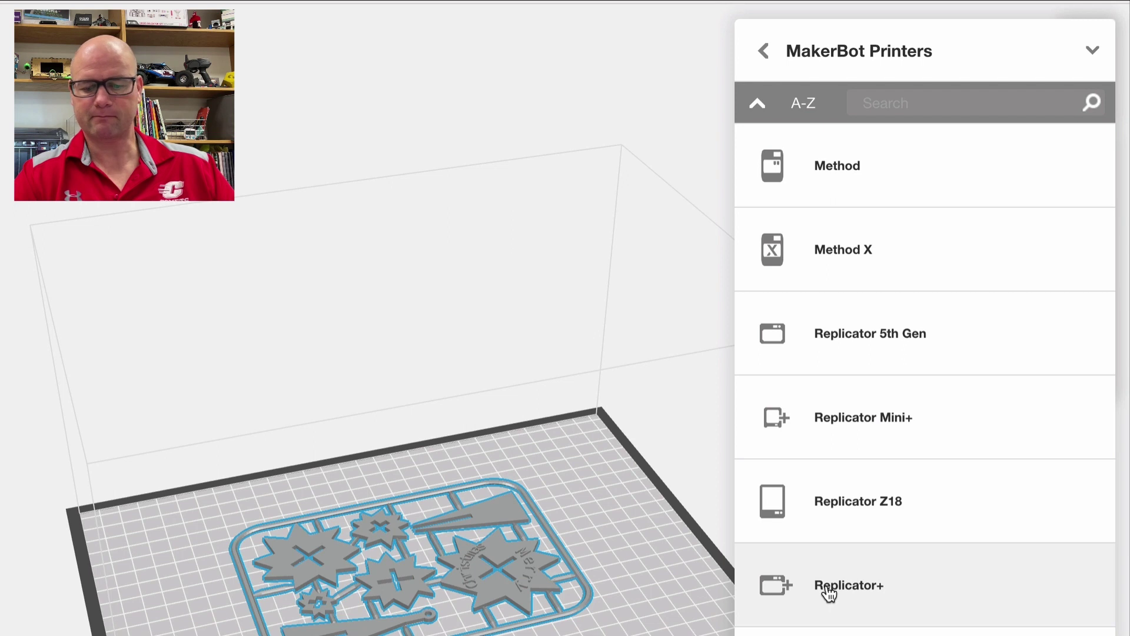
left_click(829, 589)
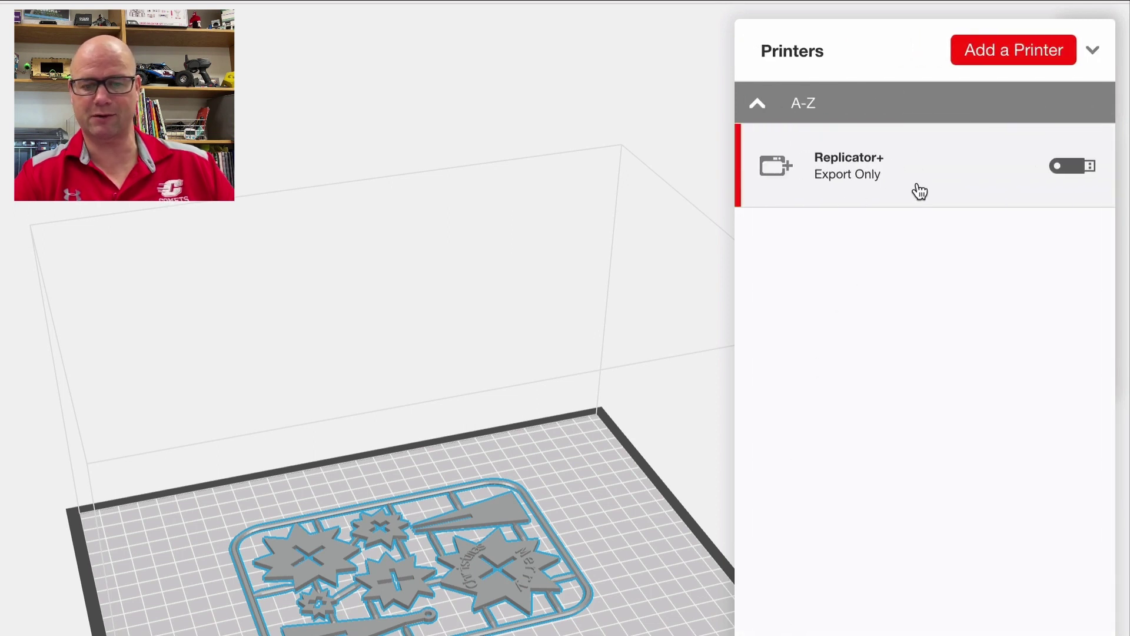
left_click(1054, 159)
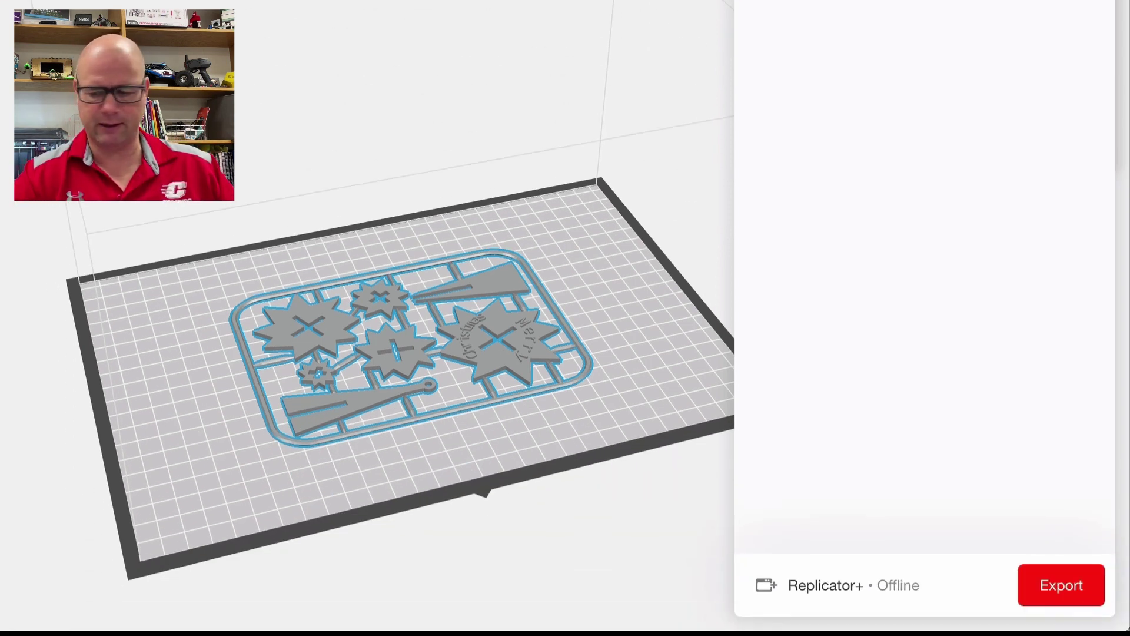
Step: Point the export at the 3D PRINTING drive and name the file ChristmasTreeNOTZ
left_click(1059, 586)
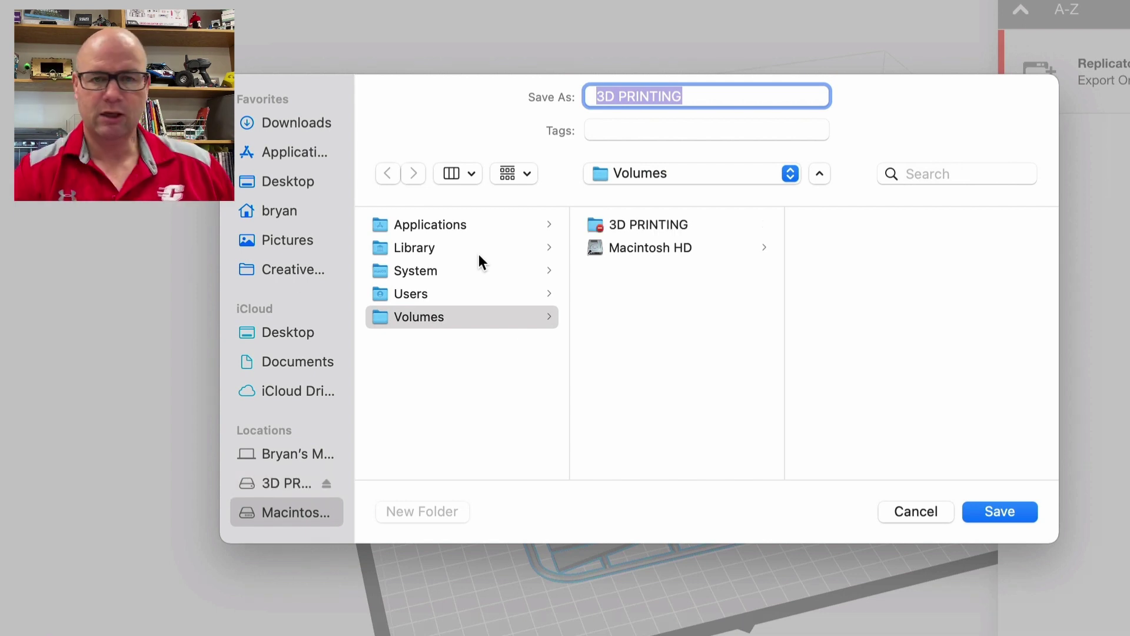
left_click(641, 228)
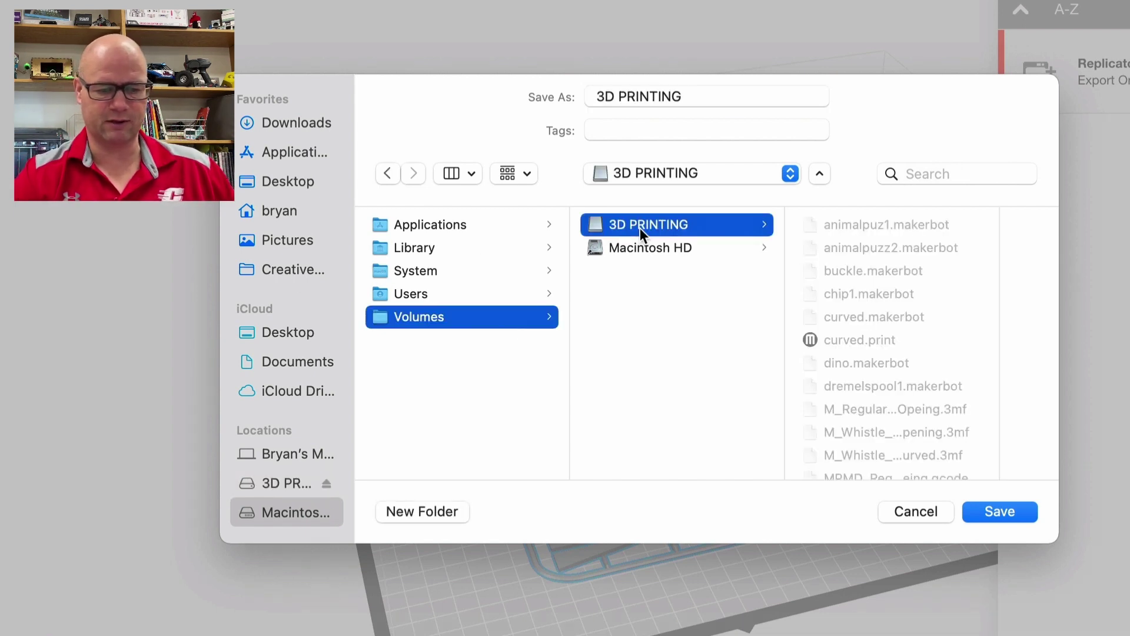
left_click(697, 93)
left_click_drag(689, 93, 565, 92)
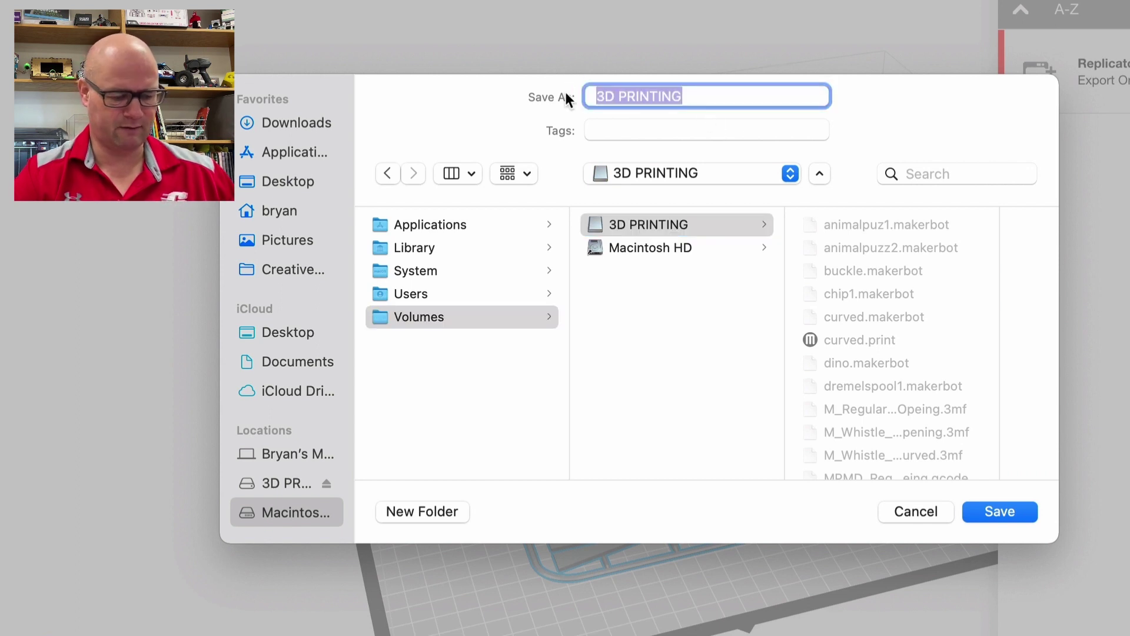
type("ChristmasTree")
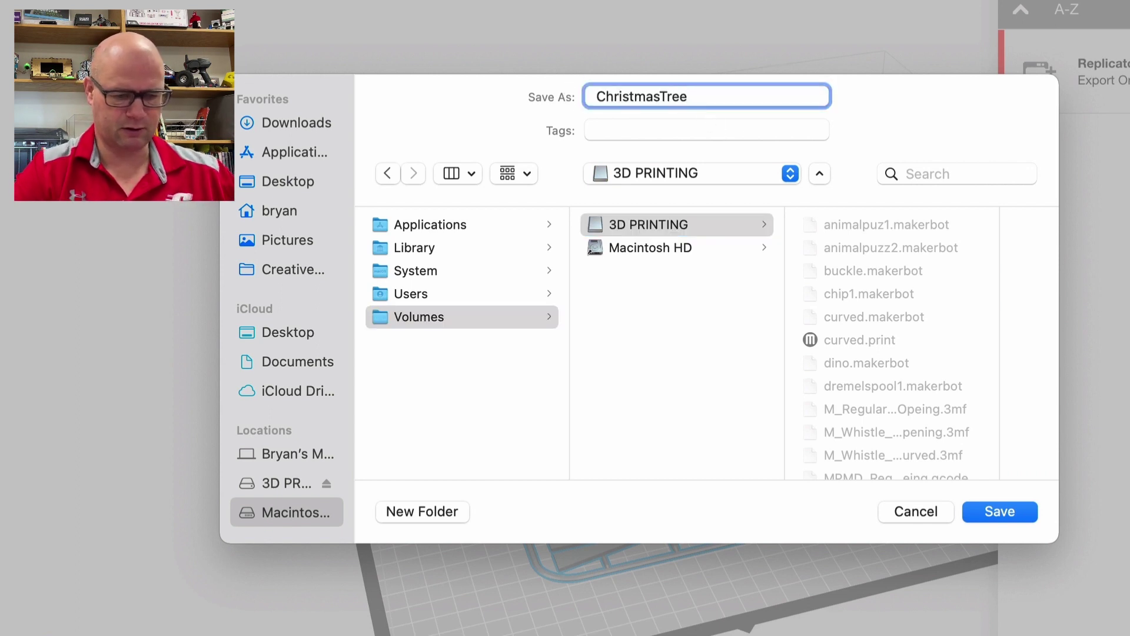
type("NOTZ")
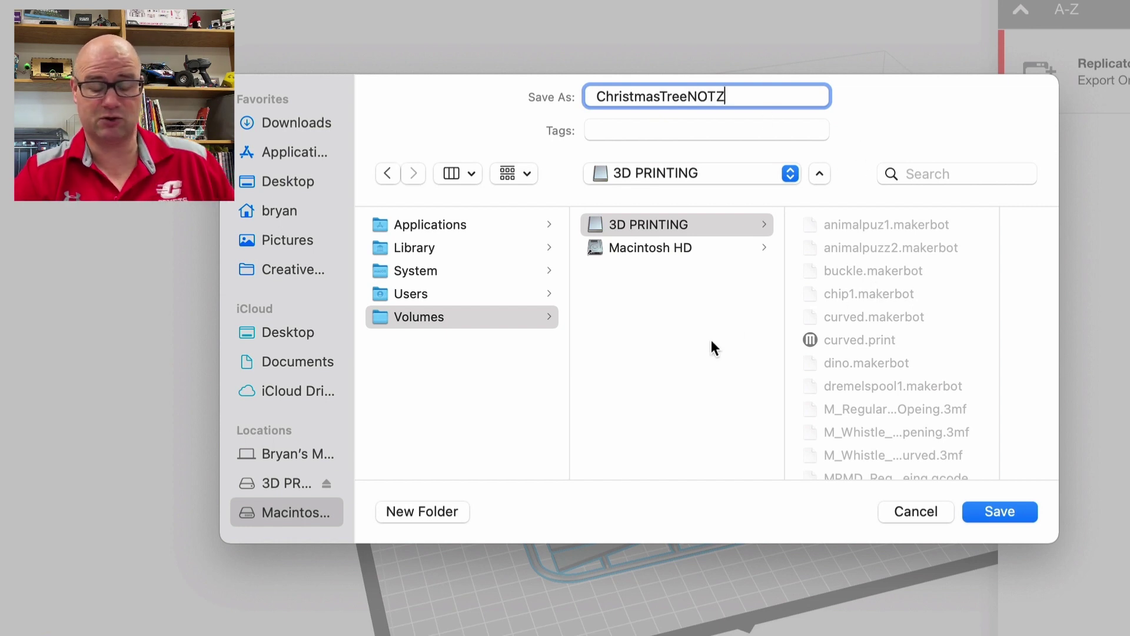
Step: Save the export, then close the 41.28 g PLA, 4h 23m estimate popup
left_click(1027, 514)
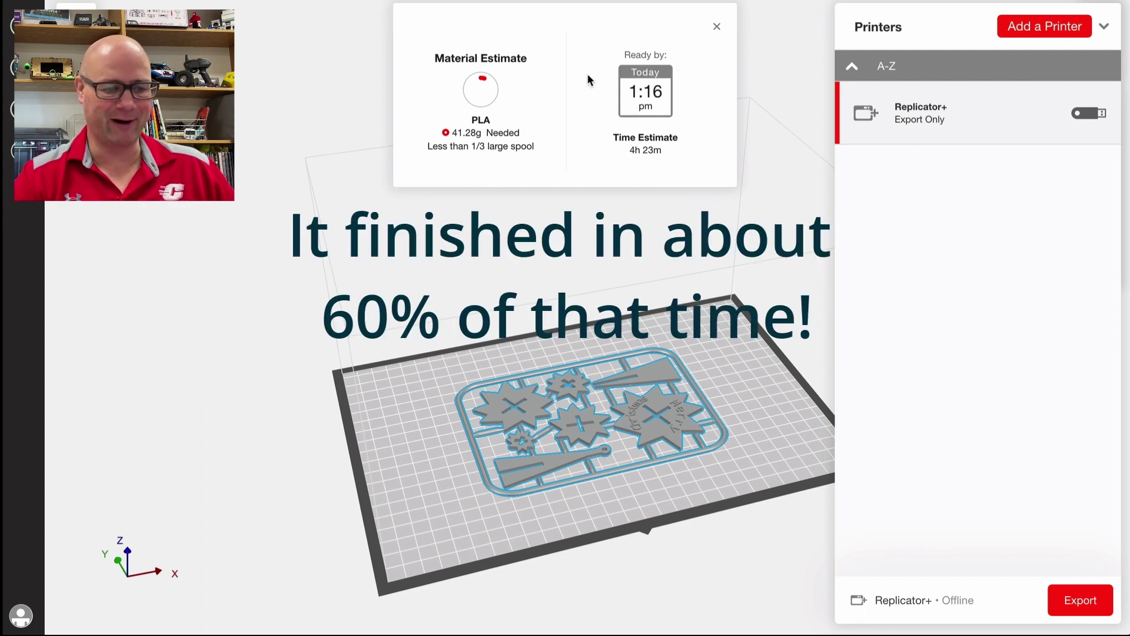
left_click(717, 27)
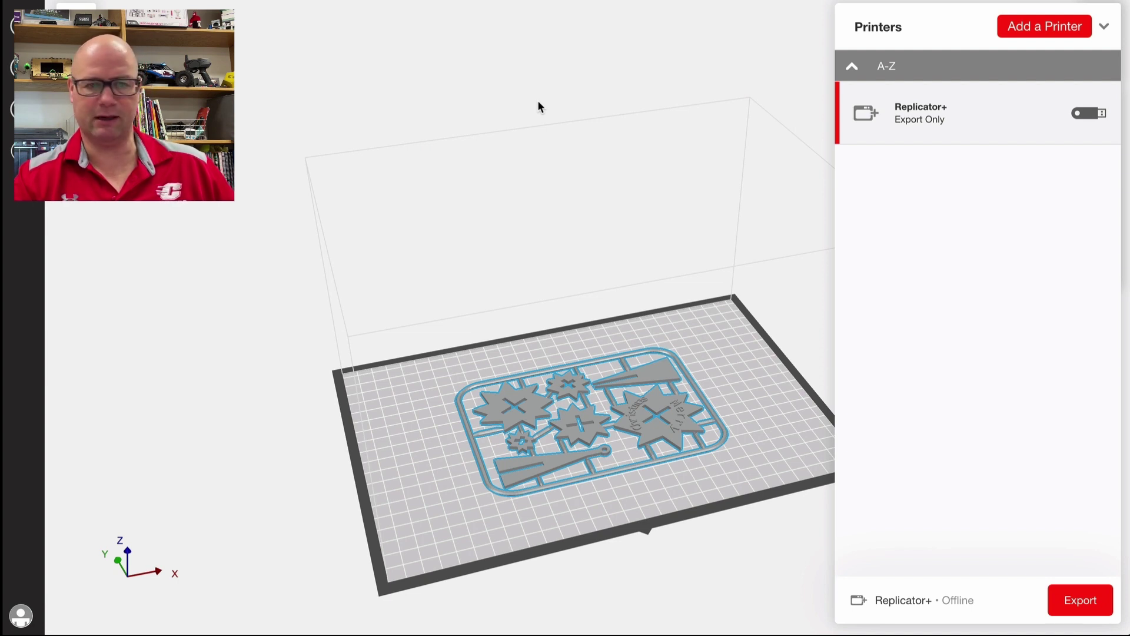
mouse_move(32, 634)
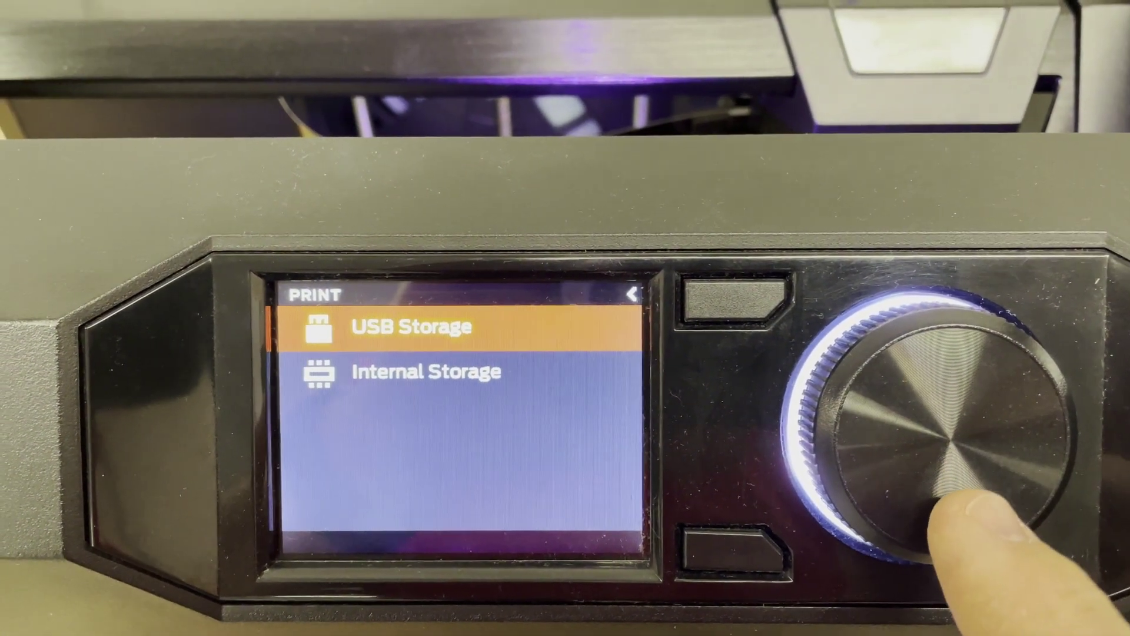
Step: Open USB Storage on the Replicator+ to list its print files
key("Return")
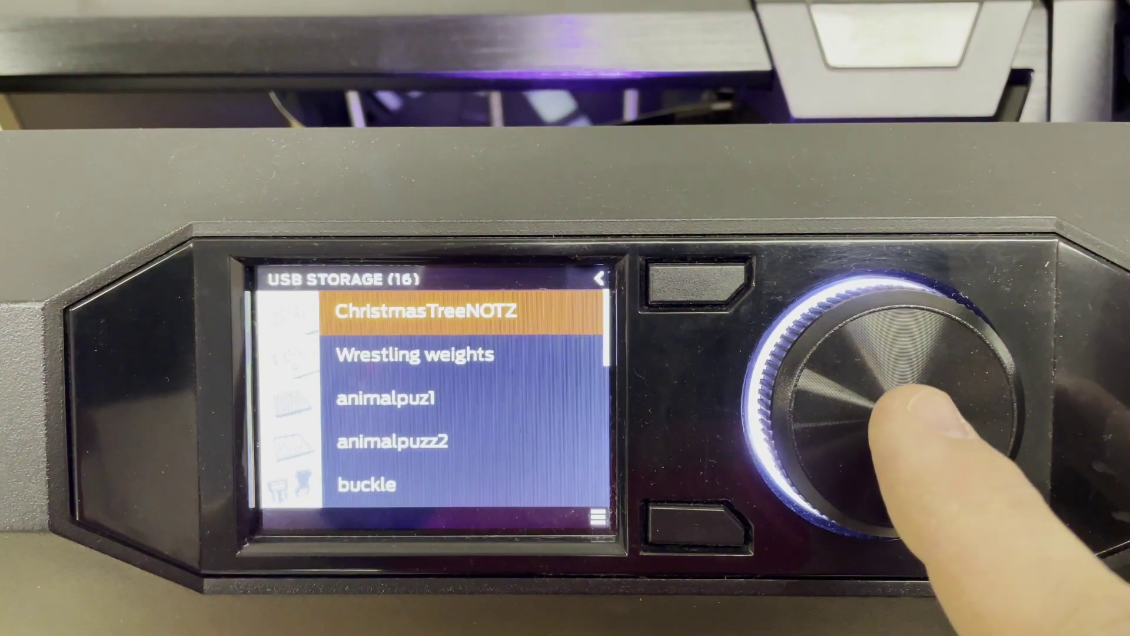